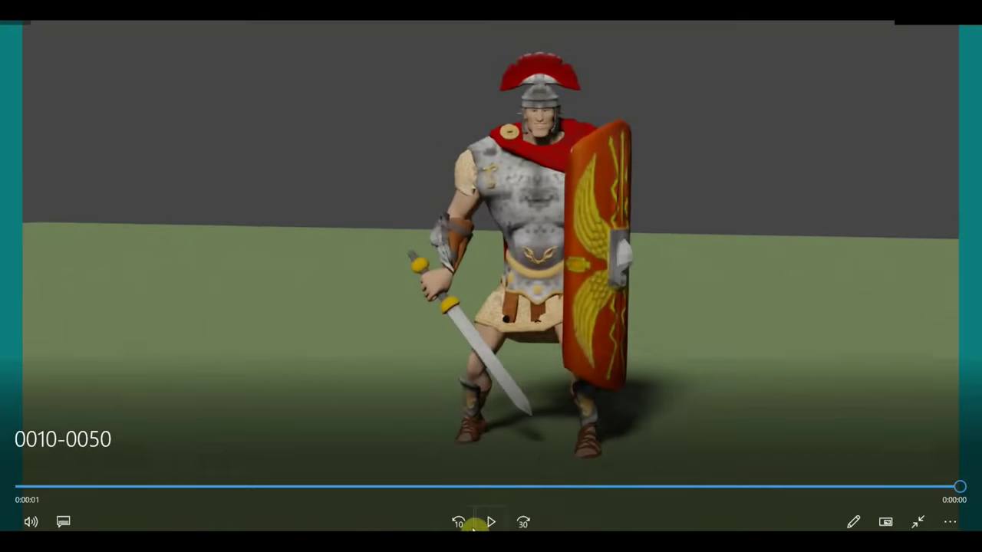
Step: Replay the legionary render, pause it, and step back a few frames
{"action": "left_click", "coordinate": [490, 506]}
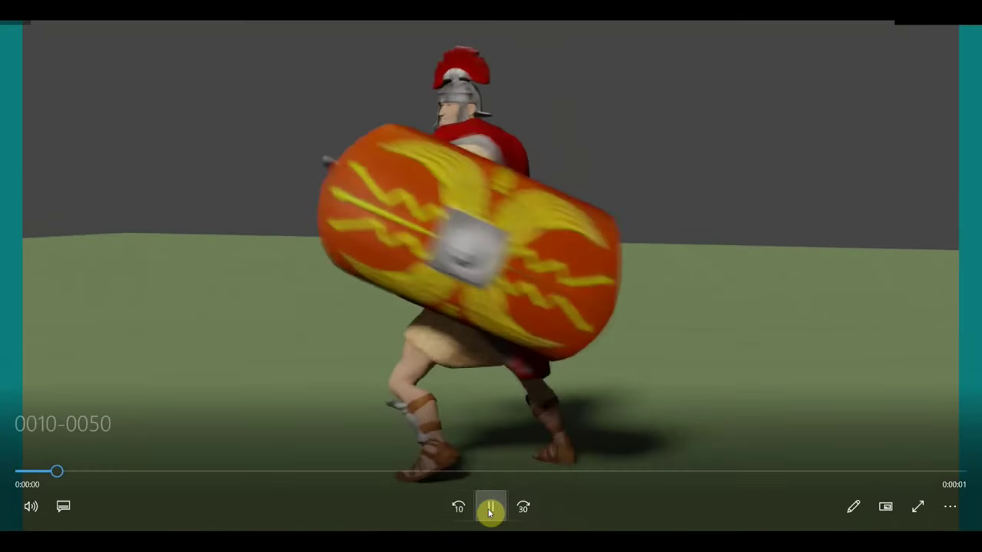
{"action": "left_click", "coordinate": [490, 510]}
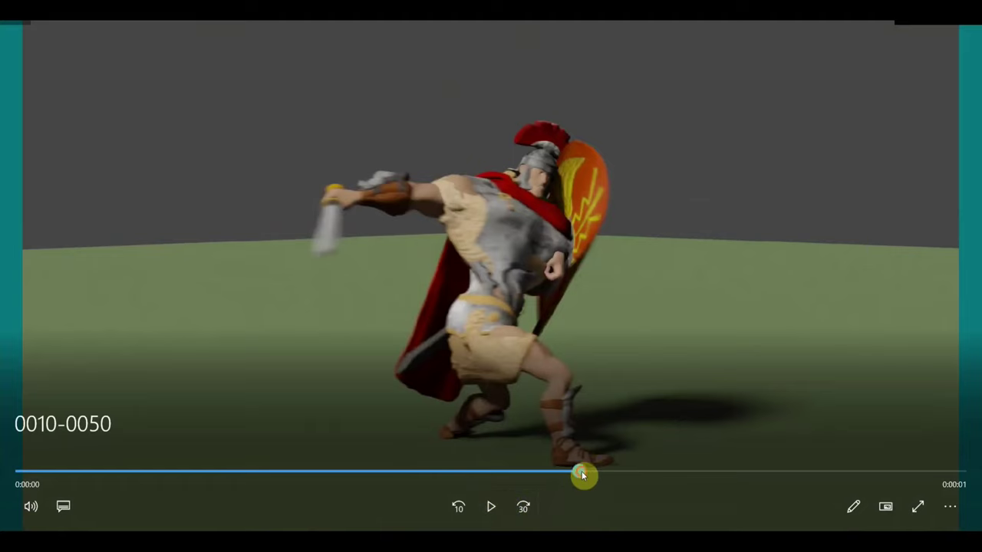
{"action": "left_click", "coordinate": [573, 472]}
{"action": "left_click_drag", "start_coordinate": [573, 471], "coordinate": [519, 473]}
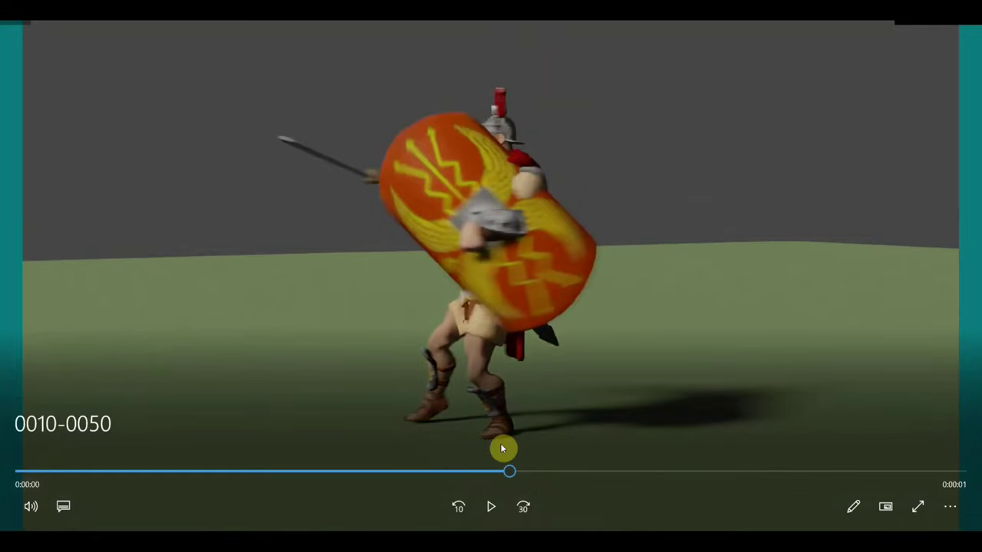
Step: Scrub back through the sword and shield swings to an earlier blurred shield pose
{"action": "left_click_drag", "start_coordinate": [507, 472], "coordinate": [465, 465]}
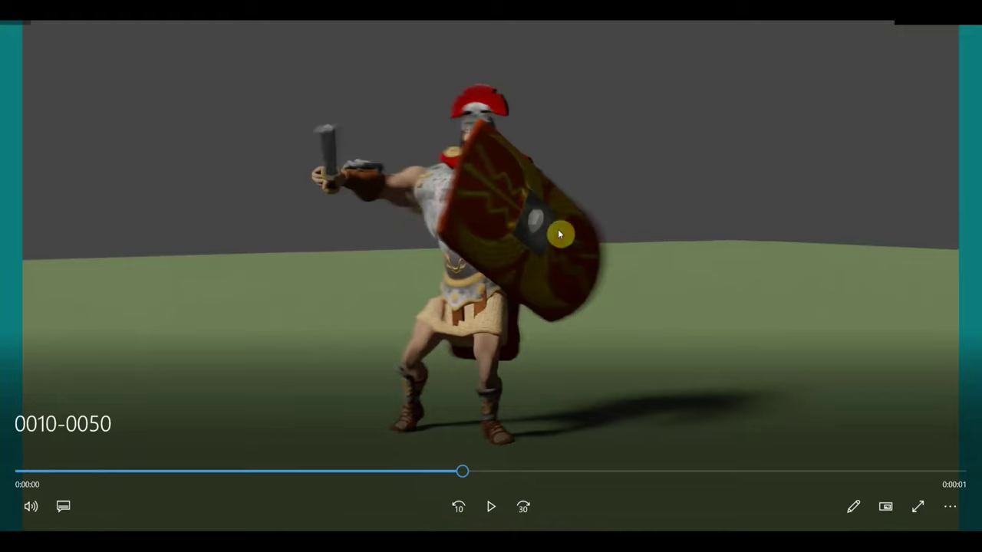
{"action": "left_click_drag", "start_coordinate": [461, 473], "coordinate": [445, 472]}
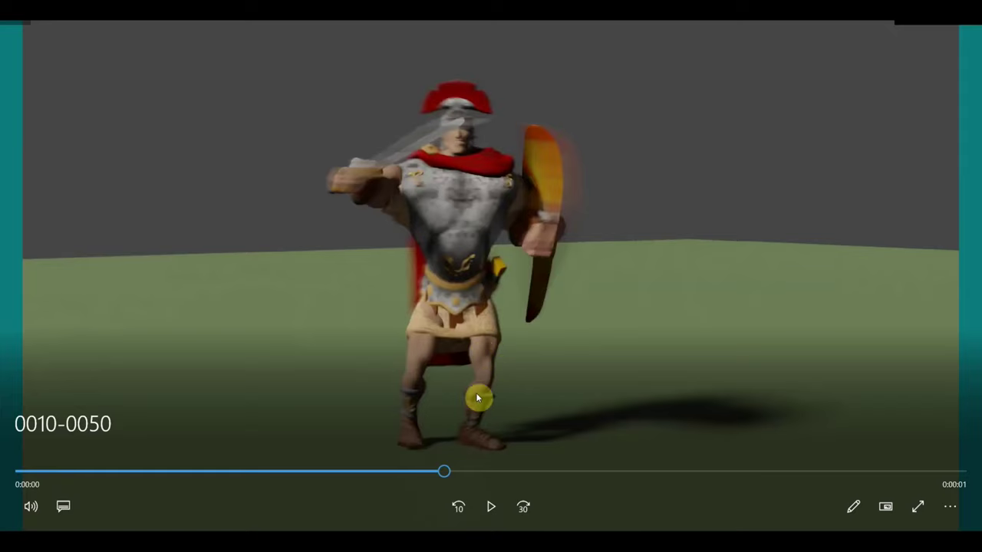
{"action": "left_click_drag", "start_coordinate": [445, 474], "coordinate": [294, 471]}
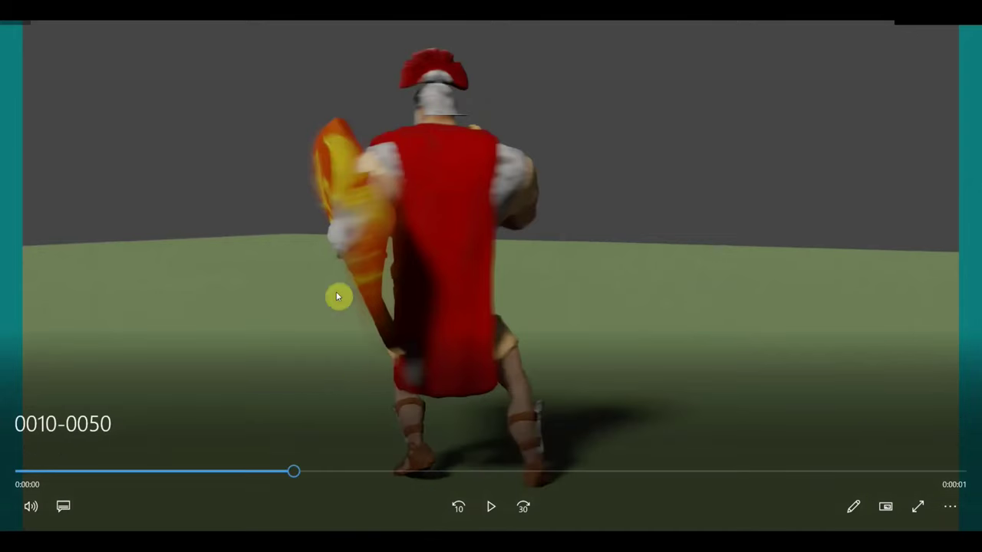
{"action": "mouse_move", "coordinate": [294, 471]}
{"action": "left_mouse_down"}
{"action": "mouse_move", "coordinate": [240, 470]}
{"action": "mouse_move", "coordinate": [269, 467]}
{"action": "left_mouse_up"}
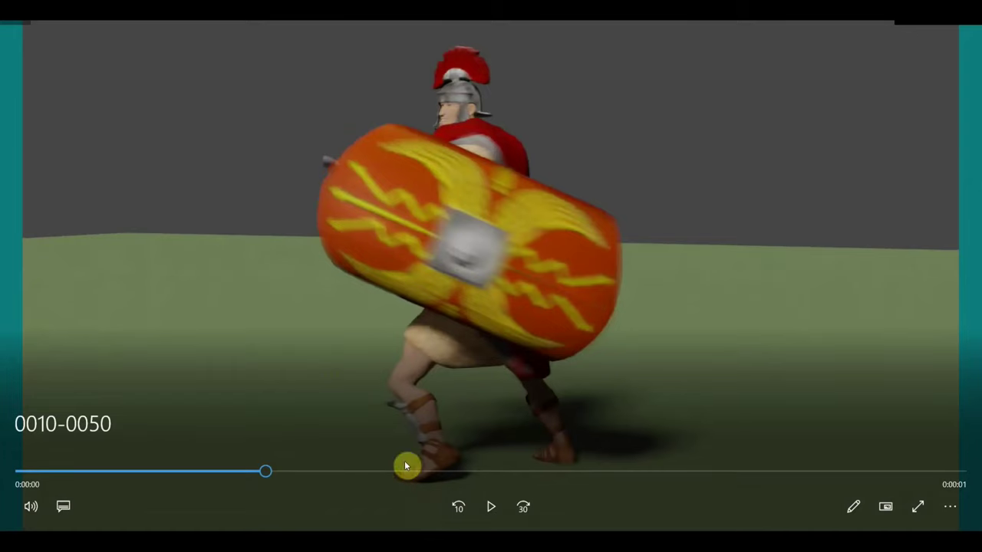
{"action": "mouse_move", "coordinate": [298, 472]}
{"action": "left_mouse_down"}
{"action": "mouse_move", "coordinate": [196, 483]}
{"action": "mouse_move", "coordinate": [172, 475]}
{"action": "left_mouse_up"}
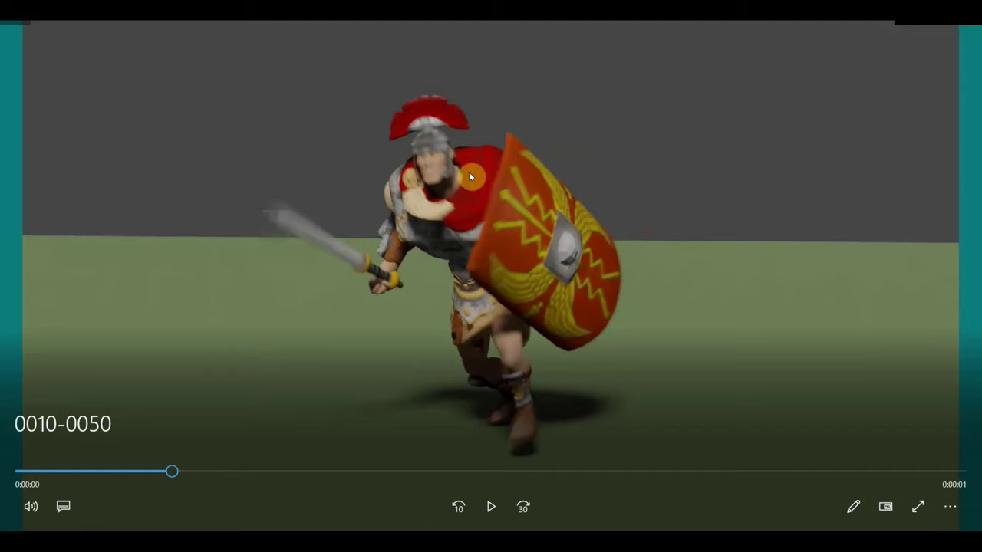
Step: Scrub back toward the start of the clip to compare the shield blur
{"action": "left_click_drag", "start_coordinate": [173, 472], "coordinate": [148, 475]}
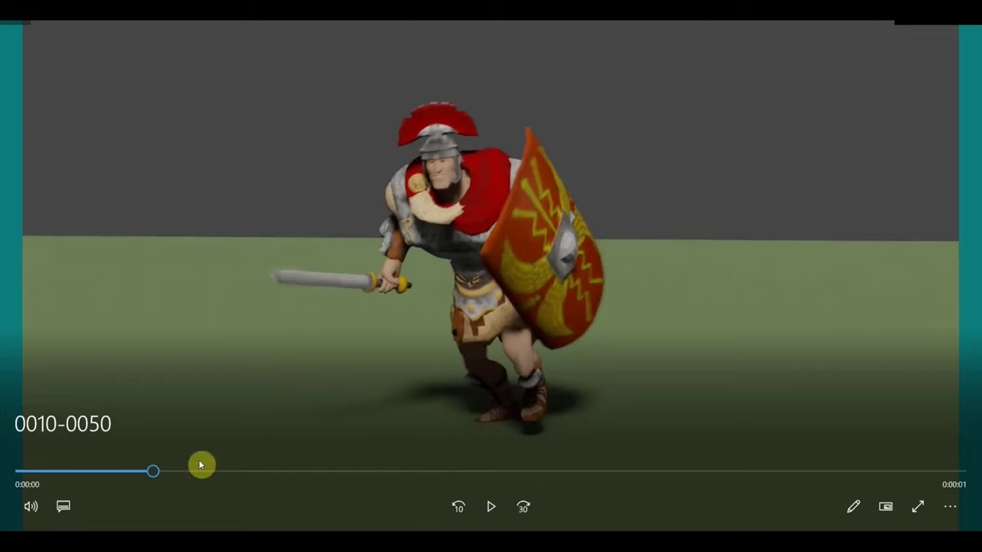
{"action": "left_click_drag", "start_coordinate": [155, 476], "coordinate": [134, 472]}
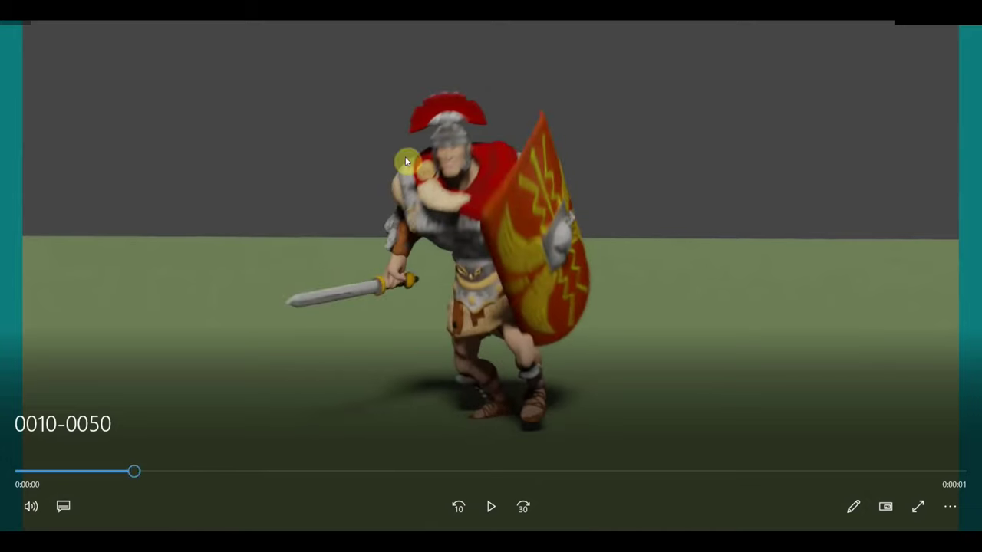
{"action": "left_click_drag", "start_coordinate": [134, 476], "coordinate": [61, 478]}
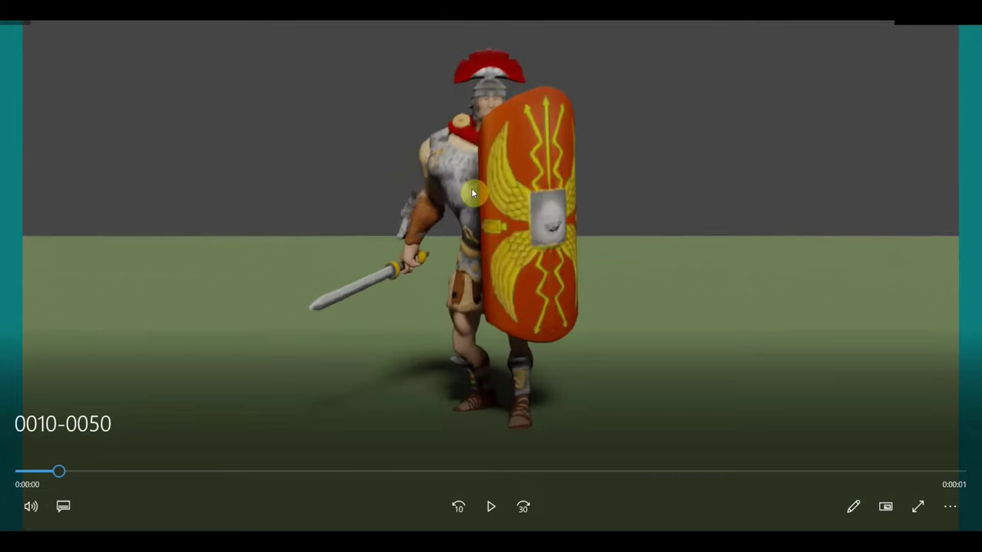
Step: Scrub forward through later poses and leave the clip paused on the rear view
{"action": "mouse_move", "coordinate": [78, 485]}
{"action": "left_mouse_down"}
{"action": "mouse_move", "coordinate": [468, 488]}
{"action": "mouse_move", "coordinate": [741, 528]}
{"action": "left_mouse_up"}
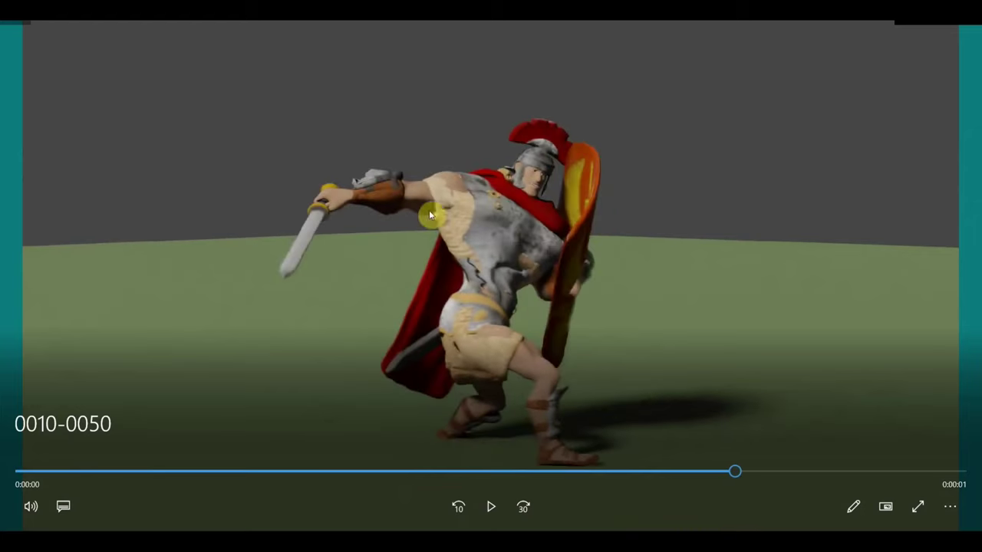
{"action": "left_click_drag", "start_coordinate": [743, 474], "coordinate": [794, 489]}
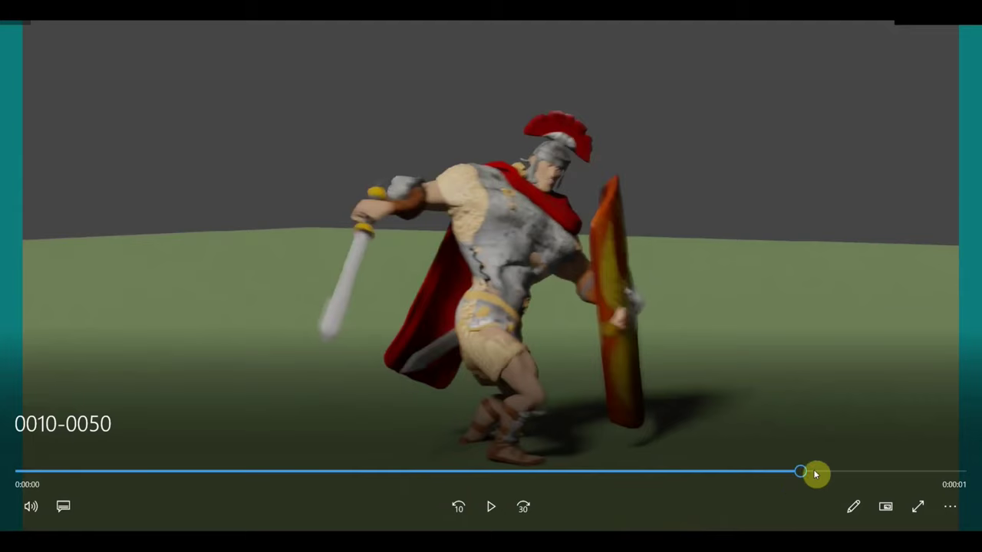
{"action": "left_click_drag", "start_coordinate": [805, 473], "coordinate": [847, 472]}
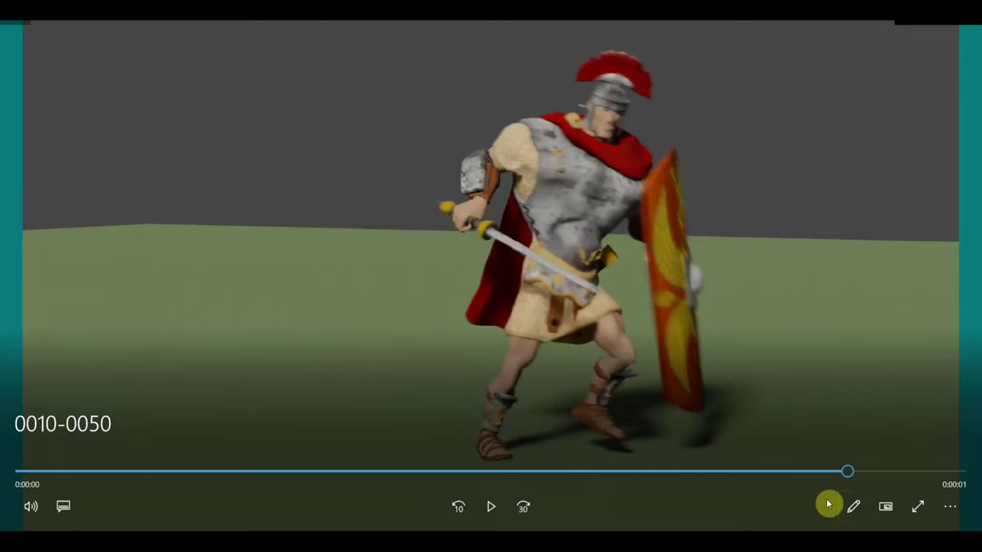
{"action": "left_click_drag", "start_coordinate": [850, 476], "coordinate": [888, 481]}
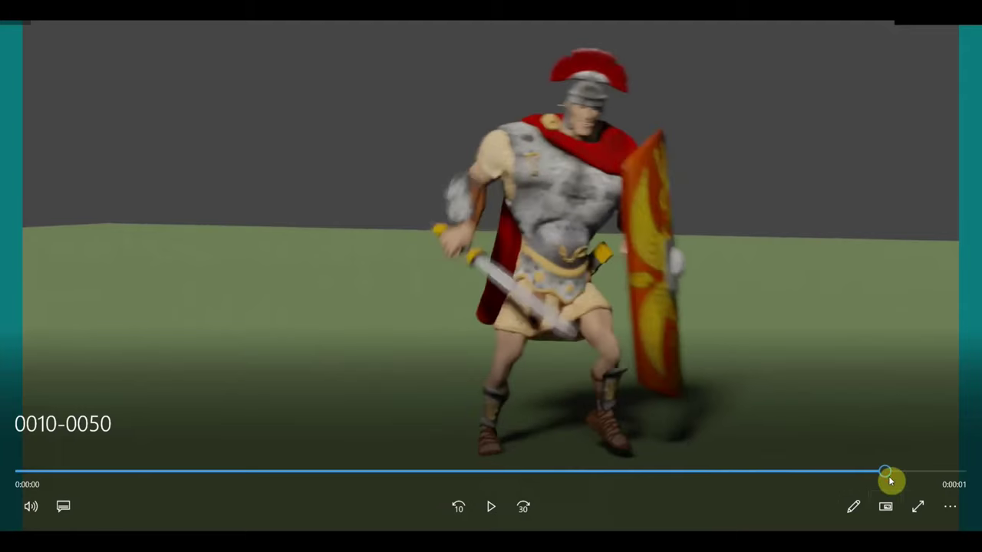
{"action": "left_click_drag", "start_coordinate": [884, 476], "coordinate": [924, 474]}
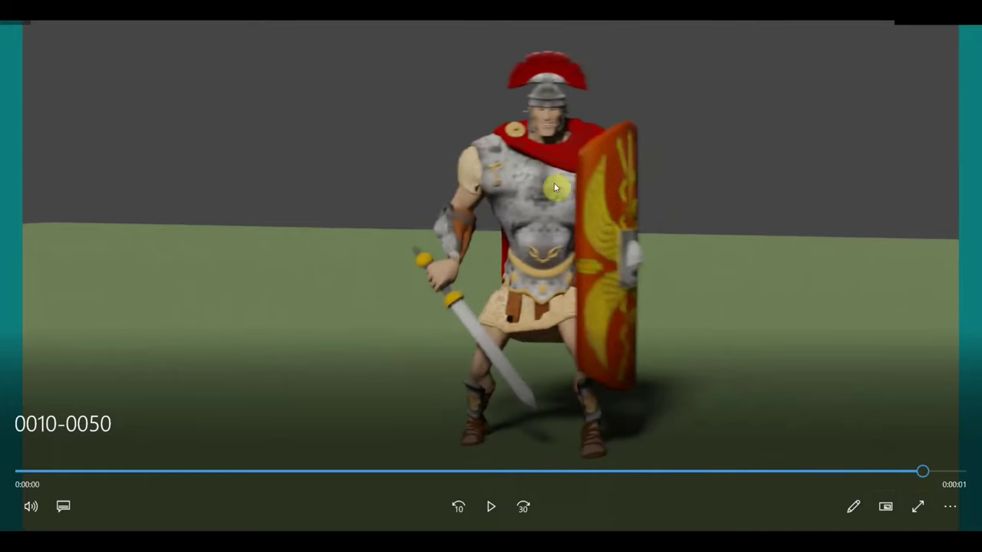
{"action": "mouse_move", "coordinate": [922, 473]}
{"action": "left_mouse_down"}
{"action": "mouse_move", "coordinate": [933, 475]}
{"action": "mouse_move", "coordinate": [291, 475]}
{"action": "mouse_move", "coordinate": [854, 495]}
{"action": "mouse_move", "coordinate": [244, 491]}
{"action": "mouse_move", "coordinate": [835, 500]}
{"action": "left_mouse_up"}
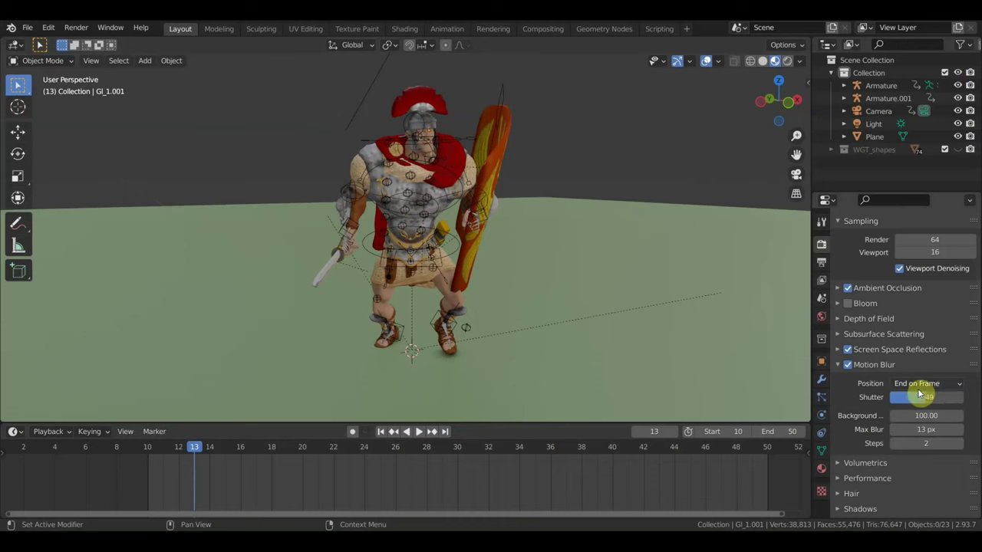
Step: Nudge the Eevee motion blur Shutter value down to 0.49
{"action": "mouse_move", "coordinate": [926, 391]}
{"action": "left_mouse_down"}
{"action": "mouse_move", "coordinate": [872, 391]}
{"action": "mouse_move", "coordinate": [927, 385]}
{"action": "mouse_move", "coordinate": [918, 391]}
{"action": "left_mouse_up"}
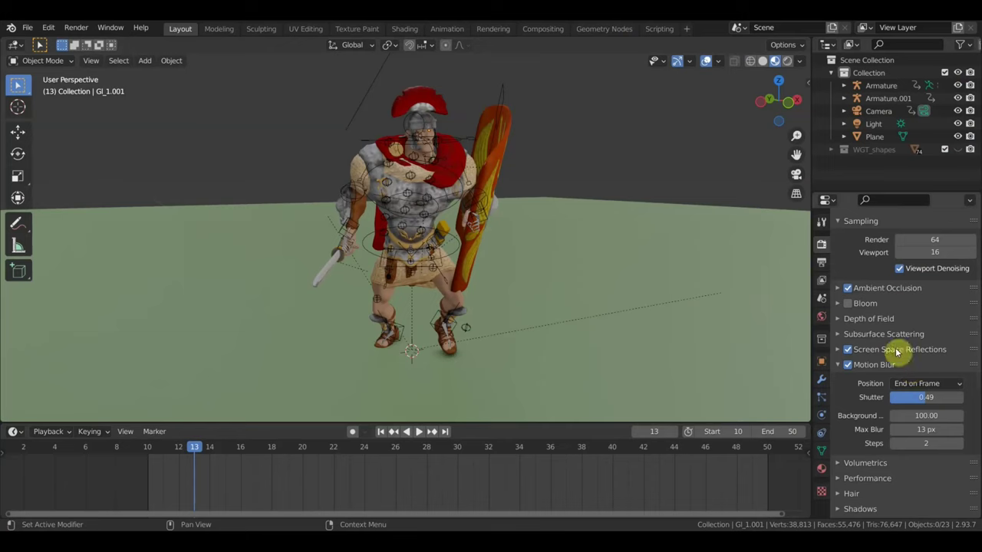
{"action": "scroll", "coordinate": [865, 290], "scroll_direction": "up", "scroll_amount": 2}
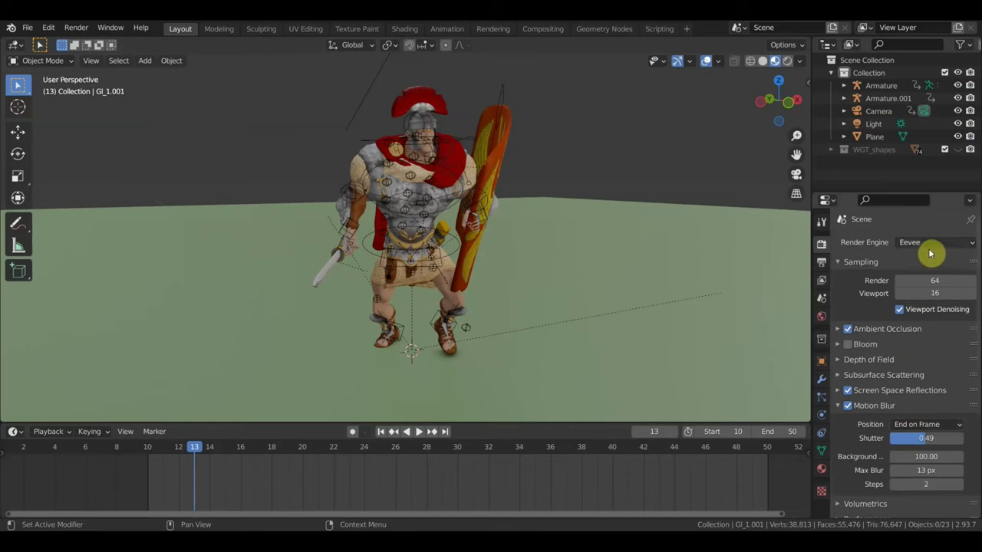
Step: Switch the render engine to Cycles and enable motion blur, Center on Frame with a 0.50 shutter
{"action": "left_click", "coordinate": [930, 242]}
{"action": "left_click", "coordinate": [915, 286]}
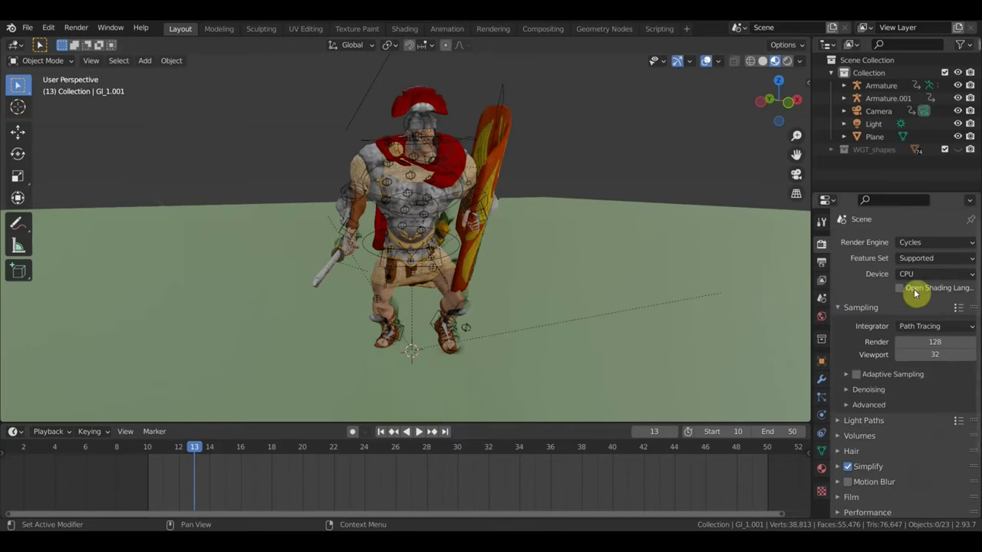
{"action": "scroll", "coordinate": [876, 462], "scroll_direction": "down", "scroll_amount": 1}
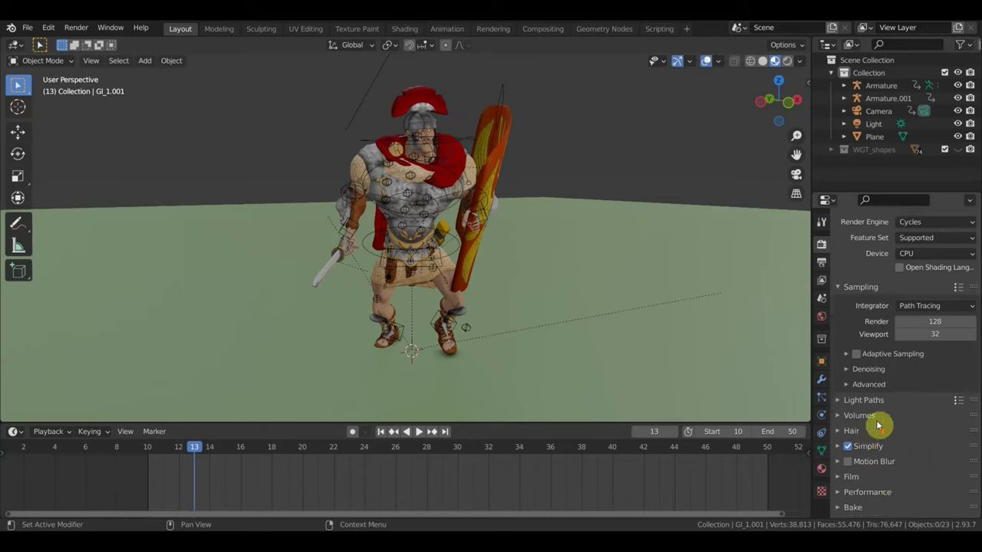
{"action": "scroll", "coordinate": [876, 437], "scroll_direction": "down", "scroll_amount": 3}
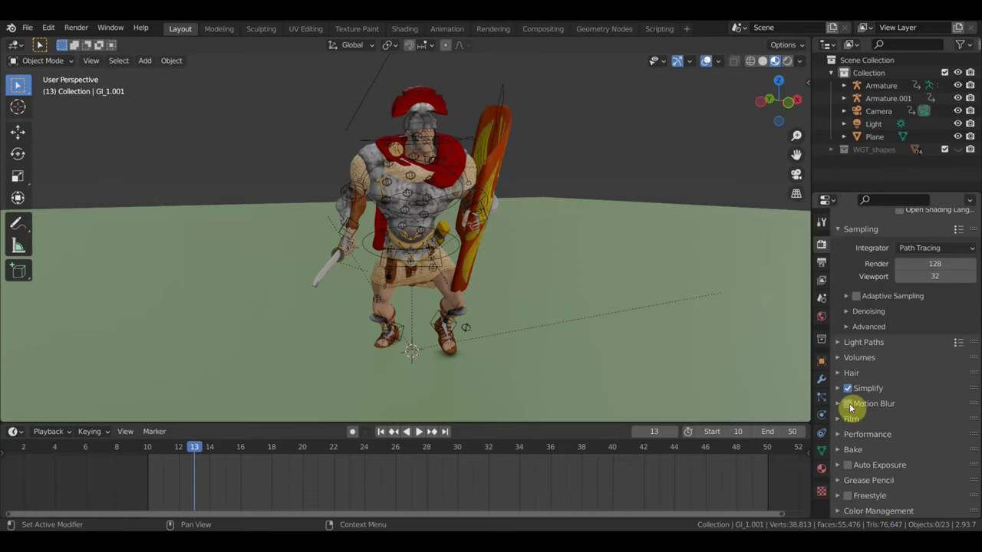
{"action": "left_click", "coordinate": [847, 404]}
{"action": "left_click", "coordinate": [873, 404]}
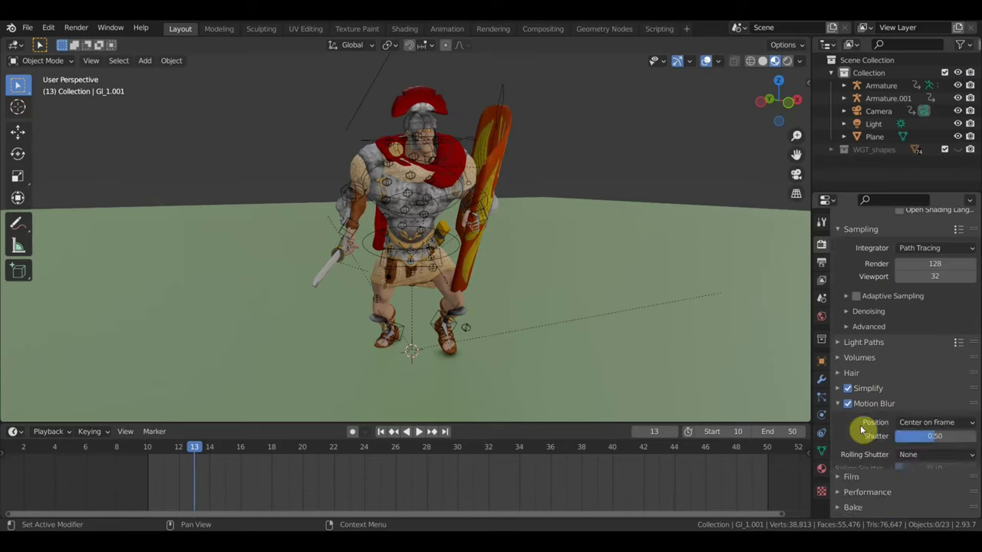
{"action": "left_click", "coordinate": [931, 424]}
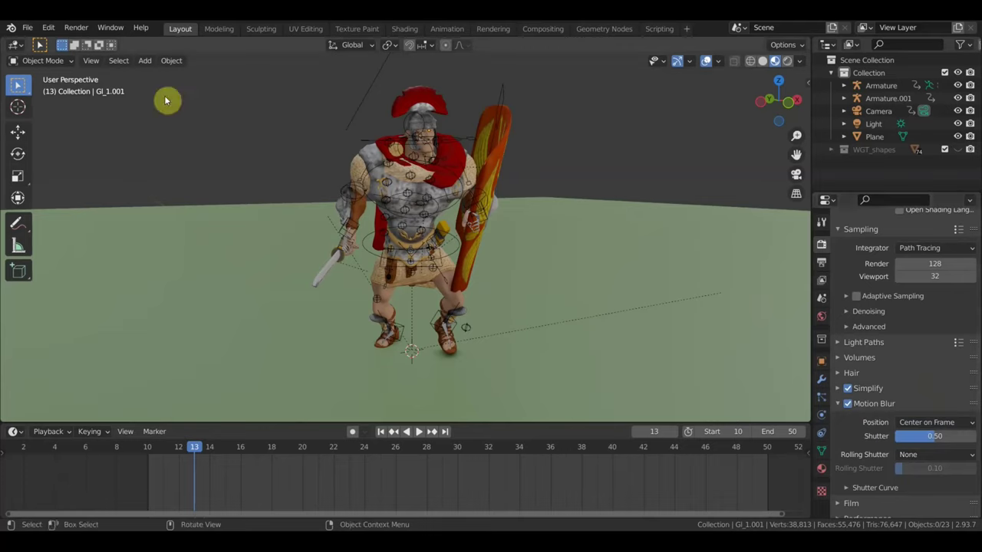
Step: Set the Preferences language to Russian, with Interface and New Data translation unticked
{"action": "left_click", "coordinate": [49, 27]}
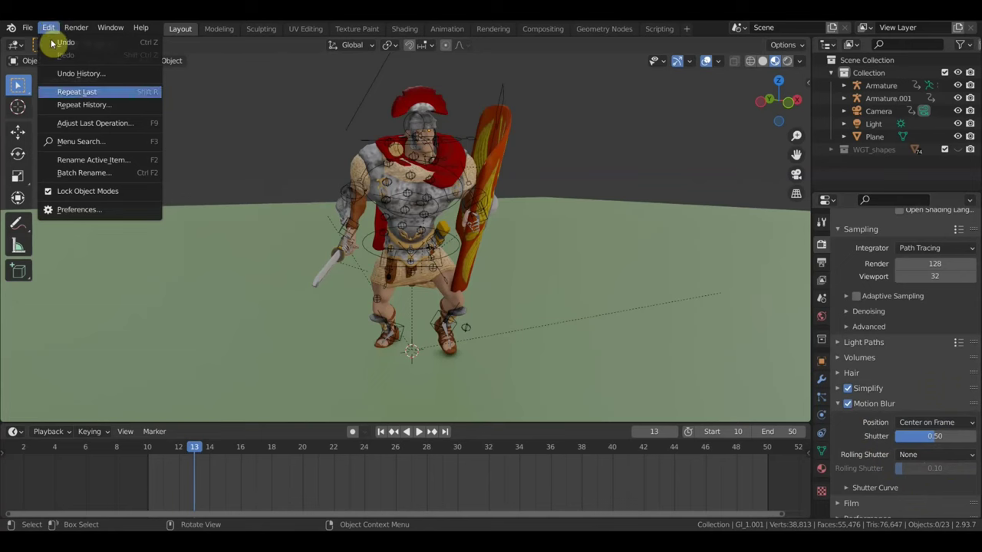
{"action": "left_click", "coordinate": [79, 209]}
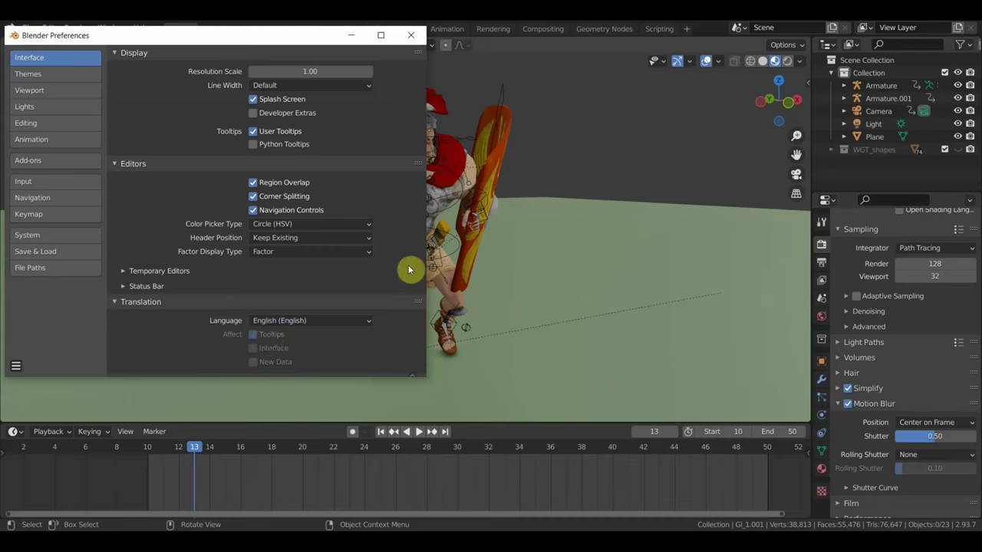
{"action": "left_click", "coordinate": [344, 320]}
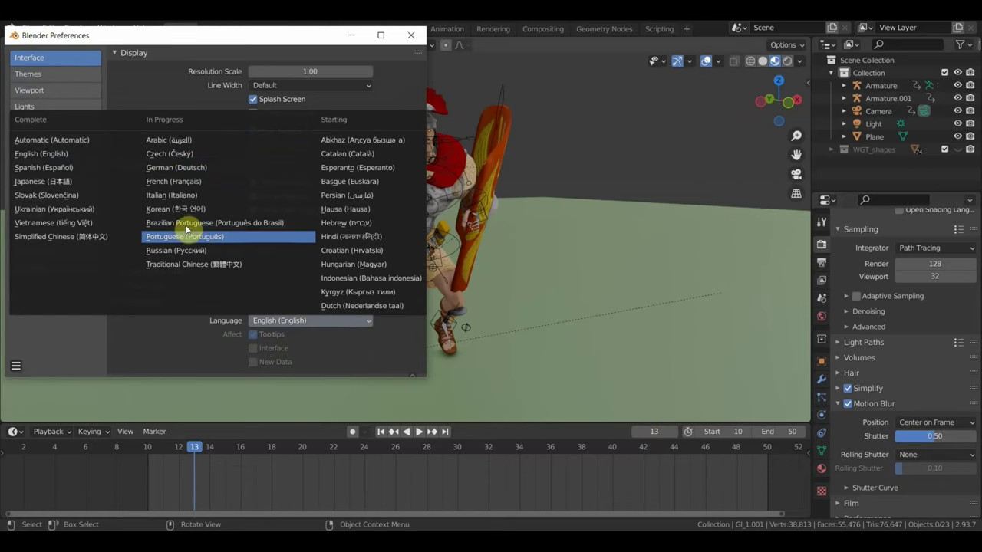
{"action": "left_click", "coordinate": [180, 250]}
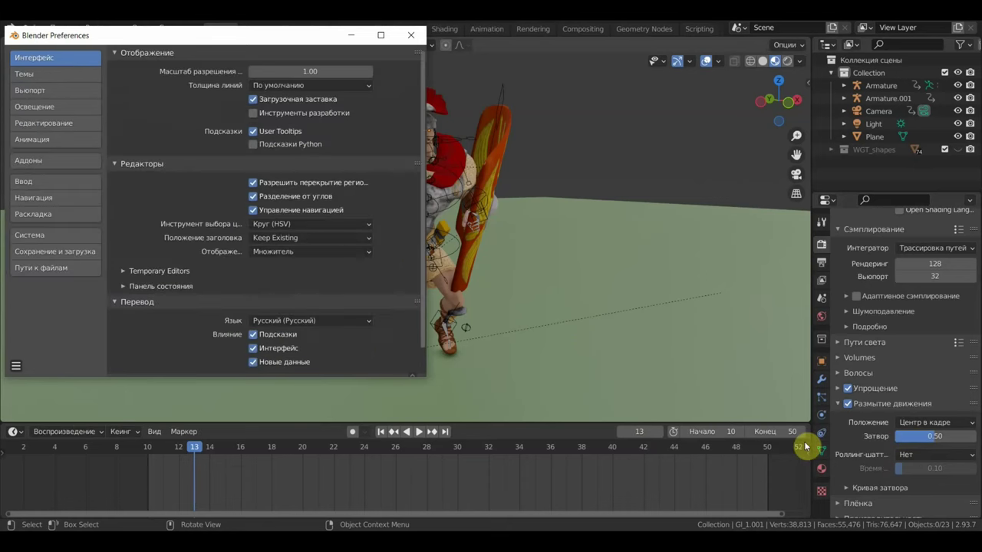
{"action": "left_click", "coordinate": [252, 348]}
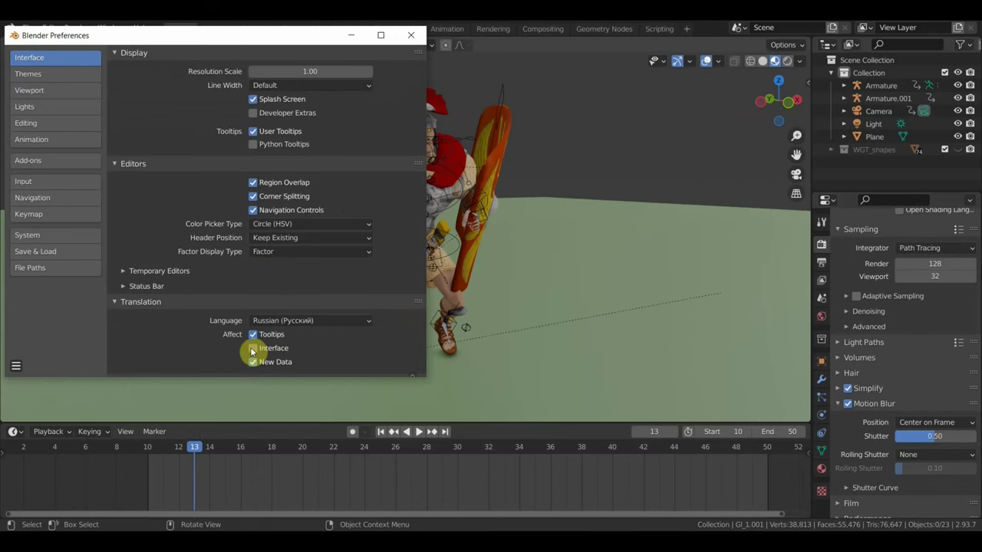
{"action": "left_click", "coordinate": [252, 349]}
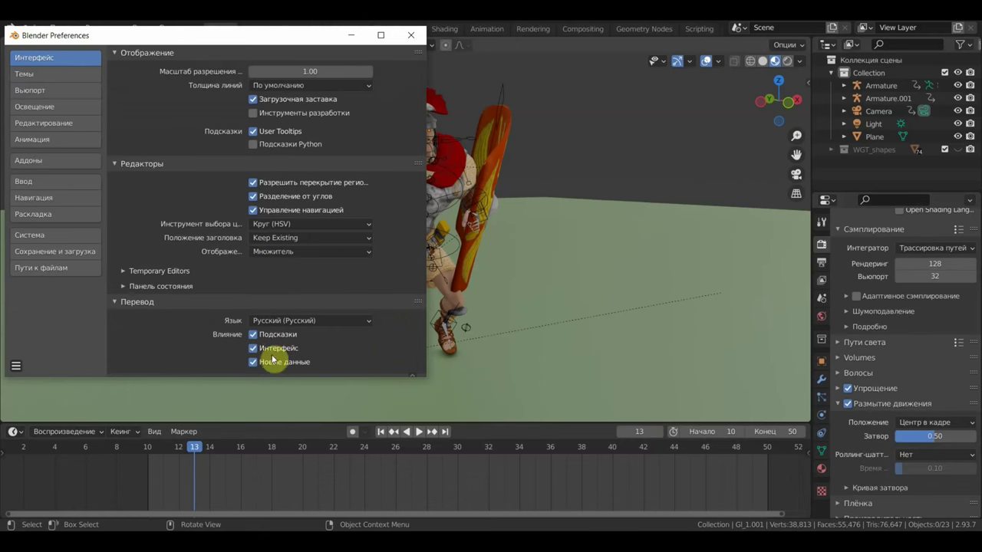
{"action": "left_click", "coordinate": [251, 348]}
{"action": "left_click", "coordinate": [254, 363]}
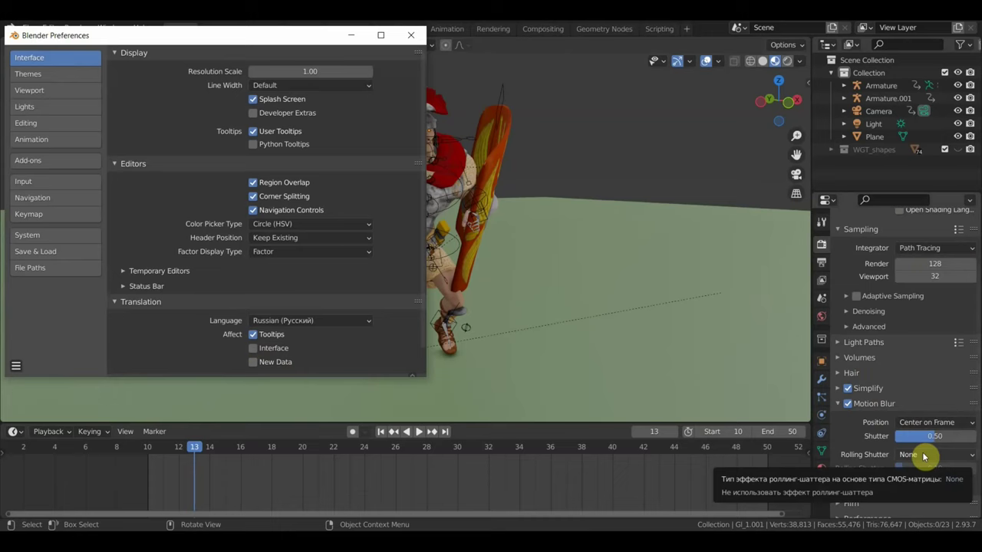
Step: Set Cycles Rolling Shutter to Top-Bottom at 0.24, disable motion blur, and close Preferences
{"action": "left_click", "coordinate": [923, 456]}
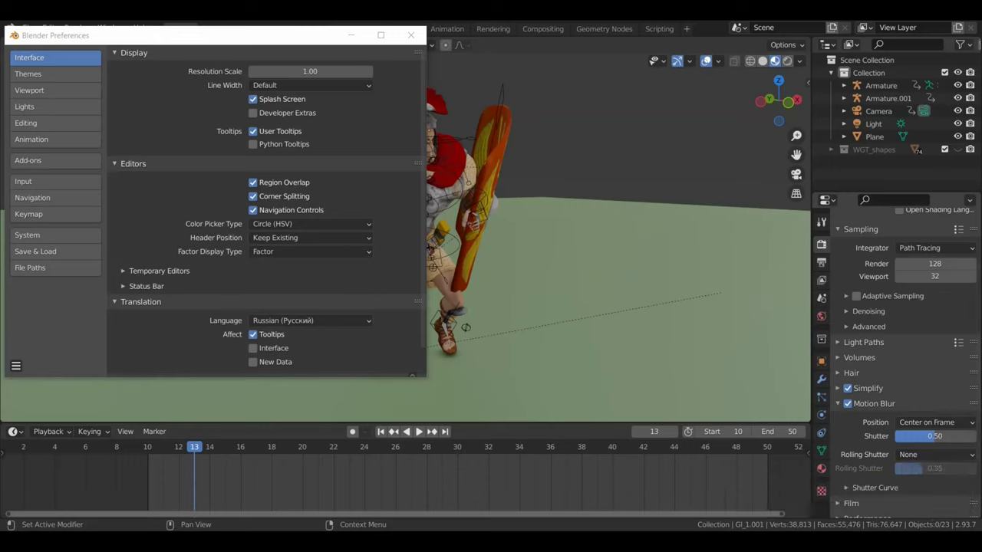
{"action": "left_click", "coordinate": [934, 458]}
{"action": "left_click", "coordinate": [931, 483]}
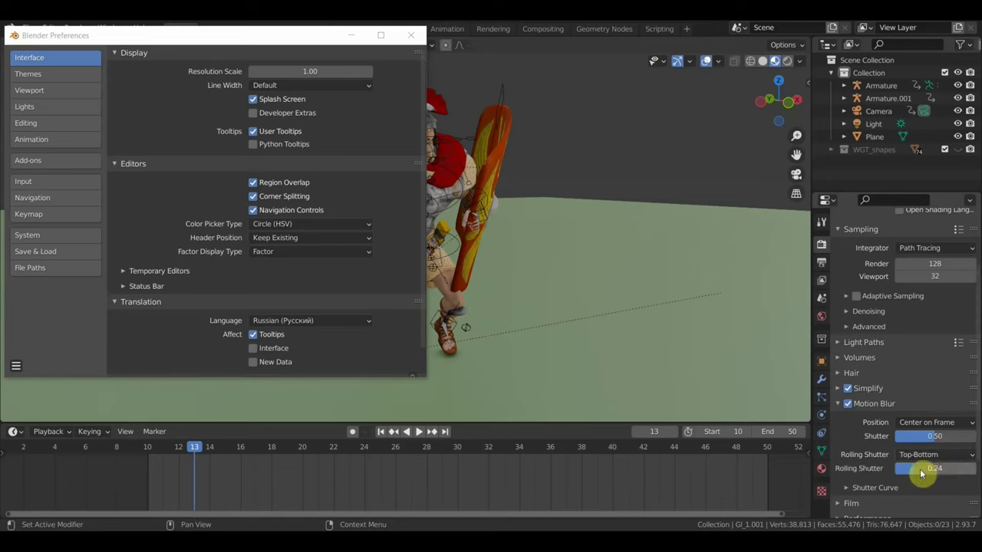
{"action": "left_click", "coordinate": [847, 403]}
{"action": "left_click", "coordinate": [412, 35]}
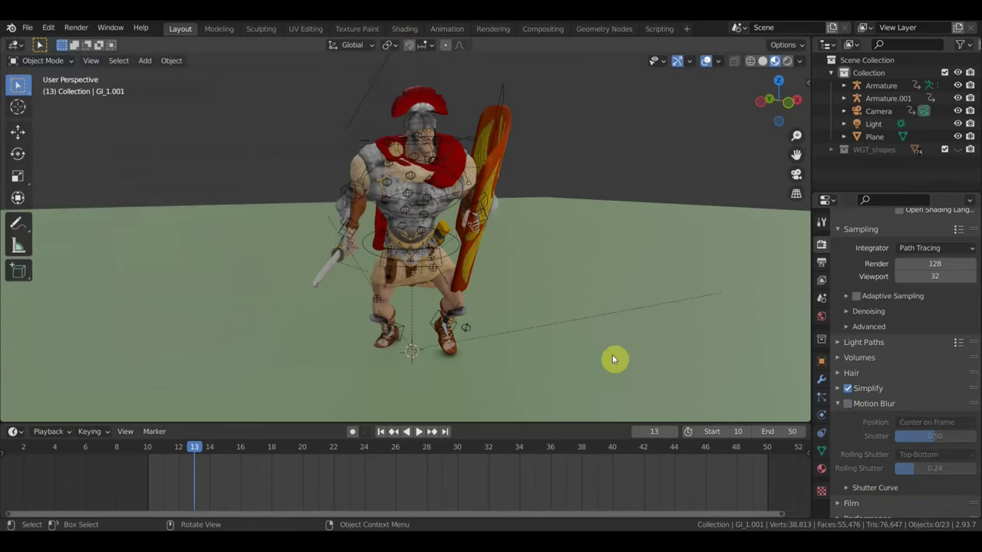
{"action": "scroll", "coordinate": [629, 350], "scroll_direction": "down", "scroll_amount": 2}
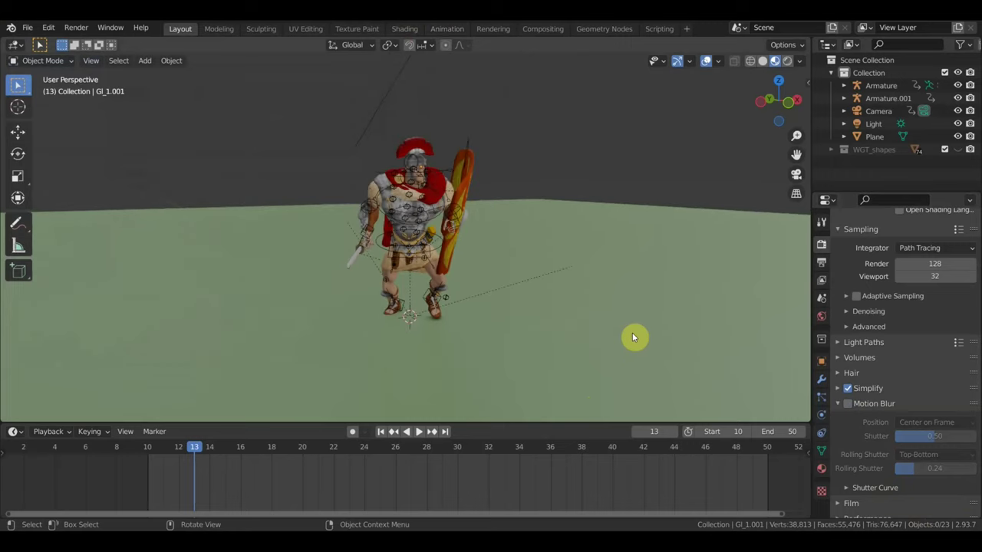
{"action": "mouse_move", "coordinate": [529, 335]}
{"action": "middle_mouse_down"}
{"action": "mouse_move", "coordinate": [343, 345]}
{"action": "mouse_move", "coordinate": [565, 357]}
{"action": "mouse_move", "coordinate": [664, 328]}
{"action": "mouse_move", "coordinate": [695, 335]}
{"action": "middle_mouse_up"}
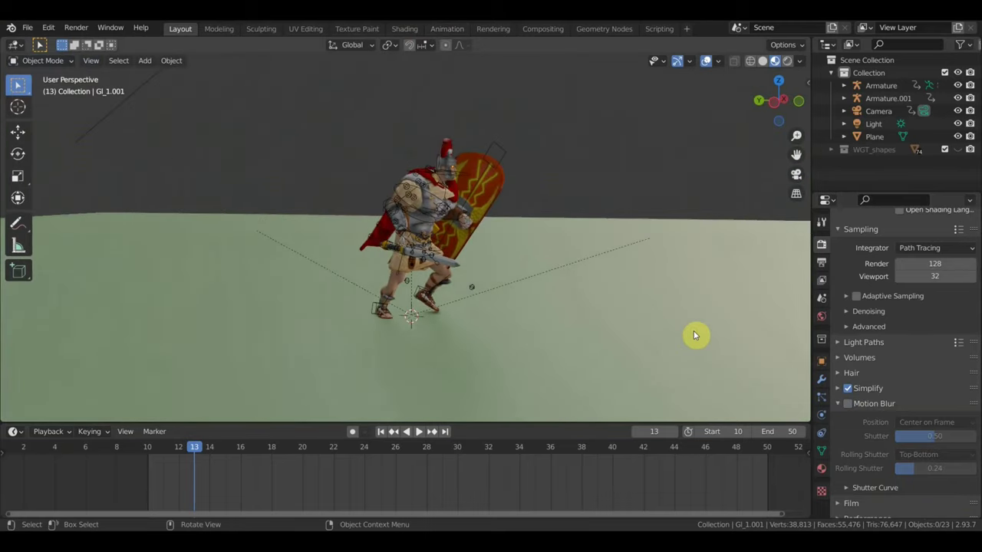